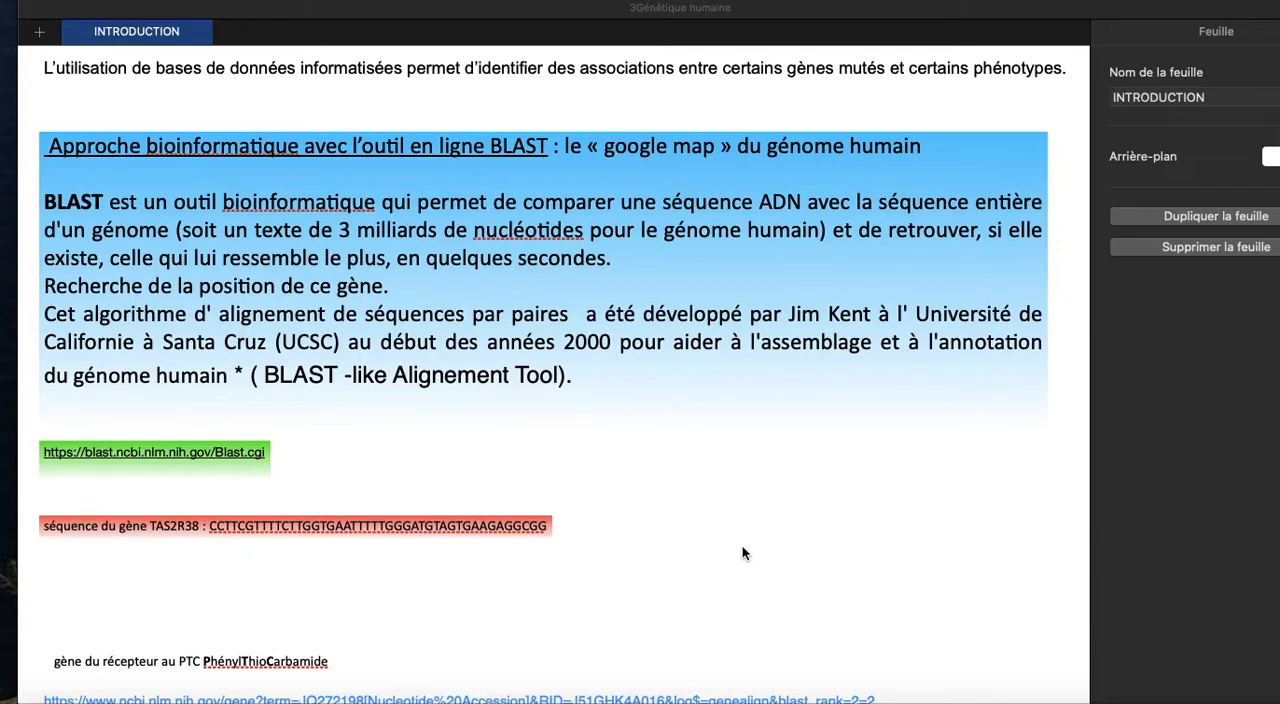
Copy the TAS2R38 gene sequence, CCTTCGTTTTCTTGGTGAATTTTTGGGATGTAGTGAAGAGGCGG, from the INTRODUCTION sheet
scroll(742, 553, "down", 3)
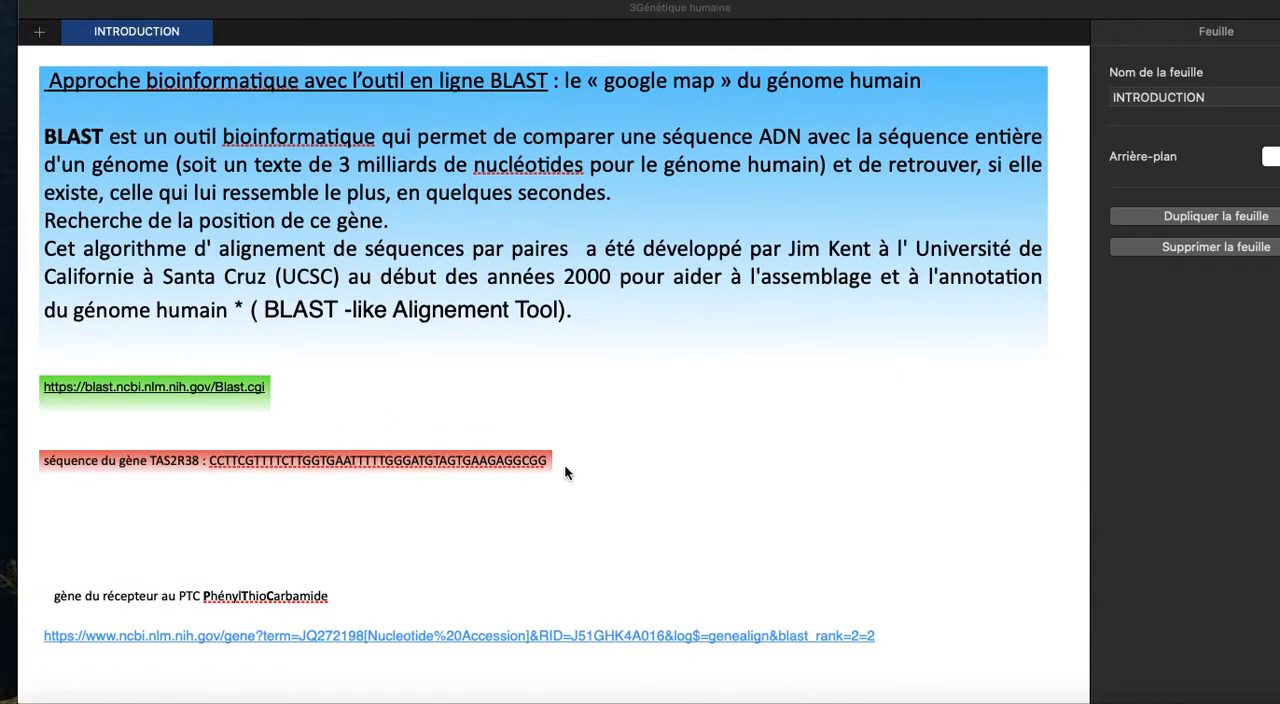
left_click(541, 459)
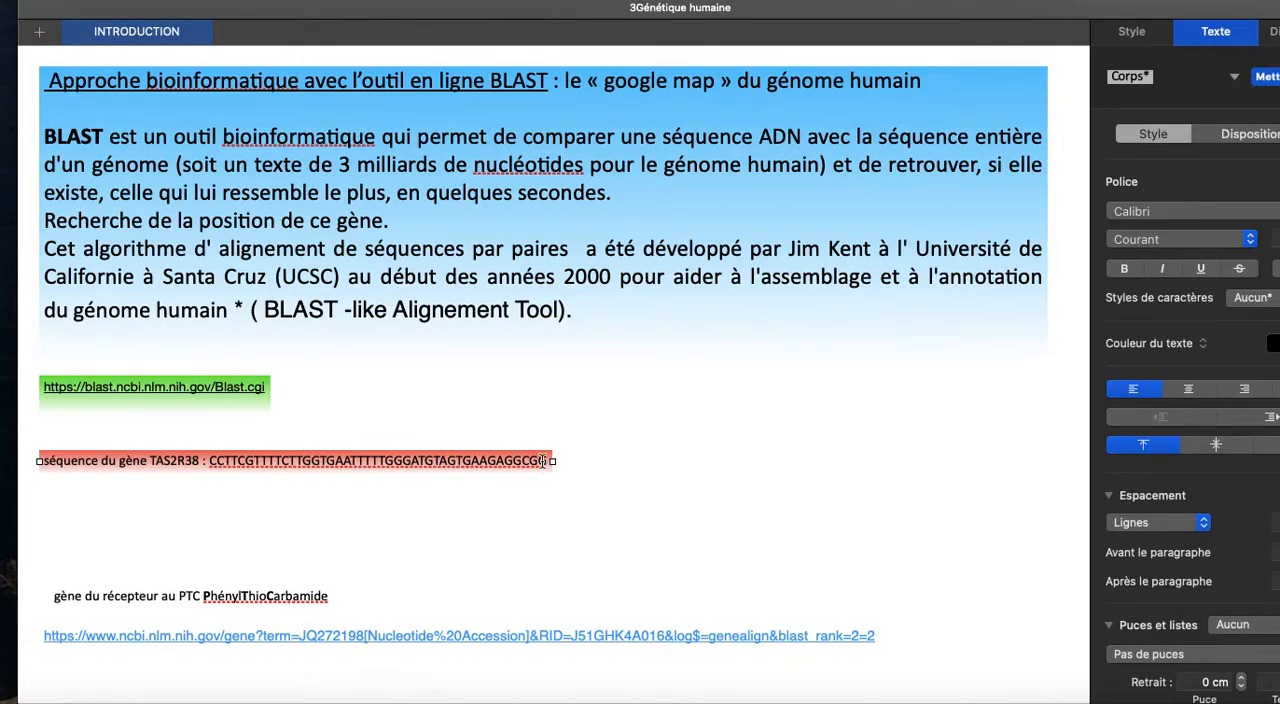
left_click(545, 462)
left_click_drag(545, 461, 212, 463)
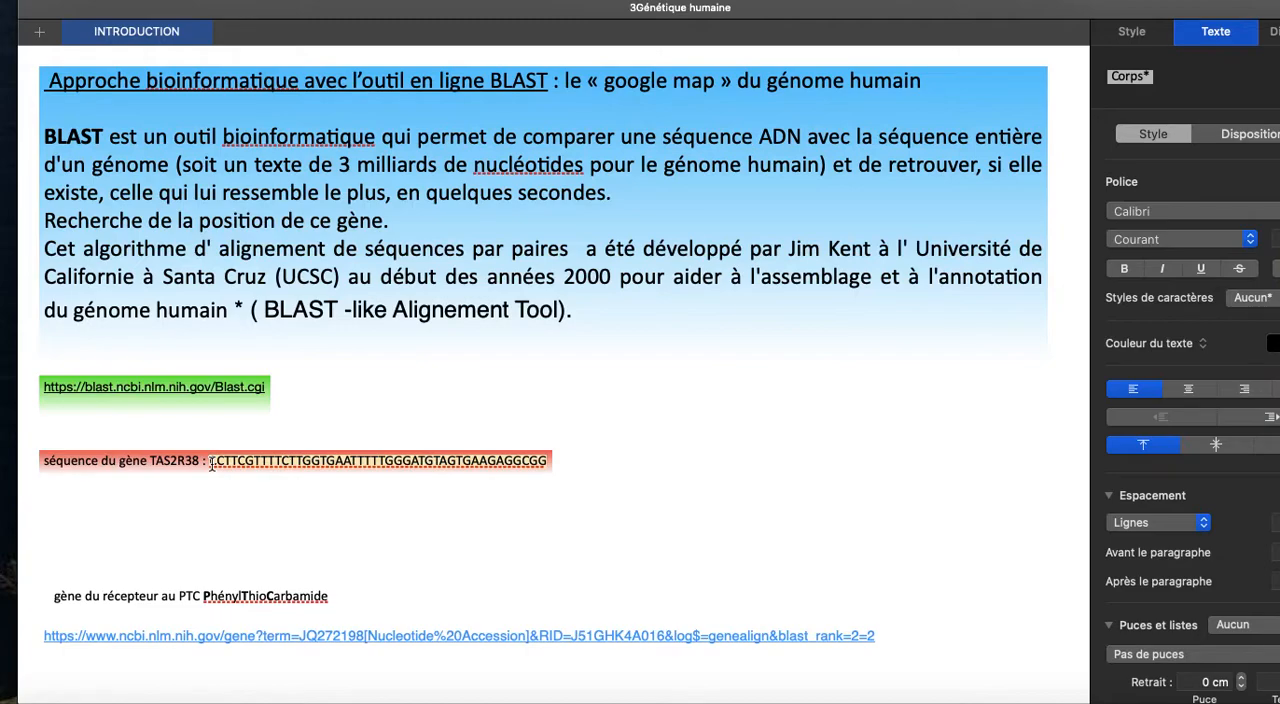
Open the linked NCBI BLAST site from the sheet and go to its Nucleotide BLAST search page
left_click(305, 408)
left_click(197, 392)
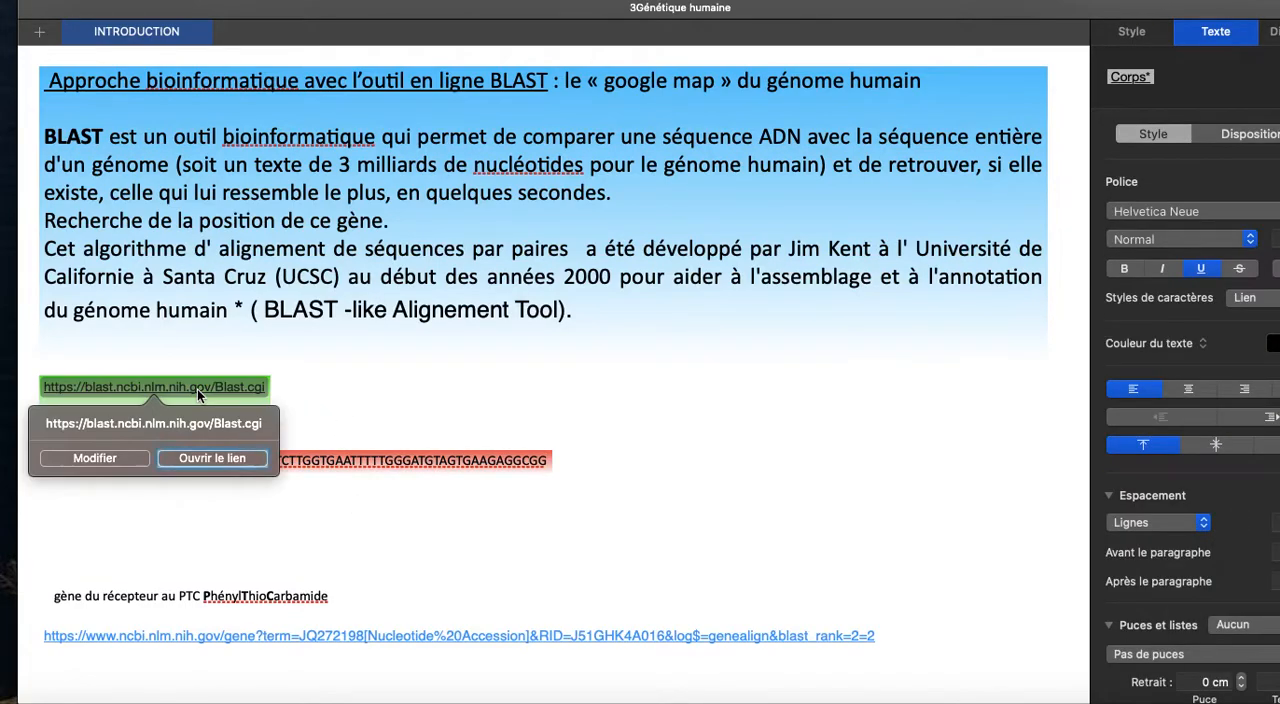
left_click(212, 458)
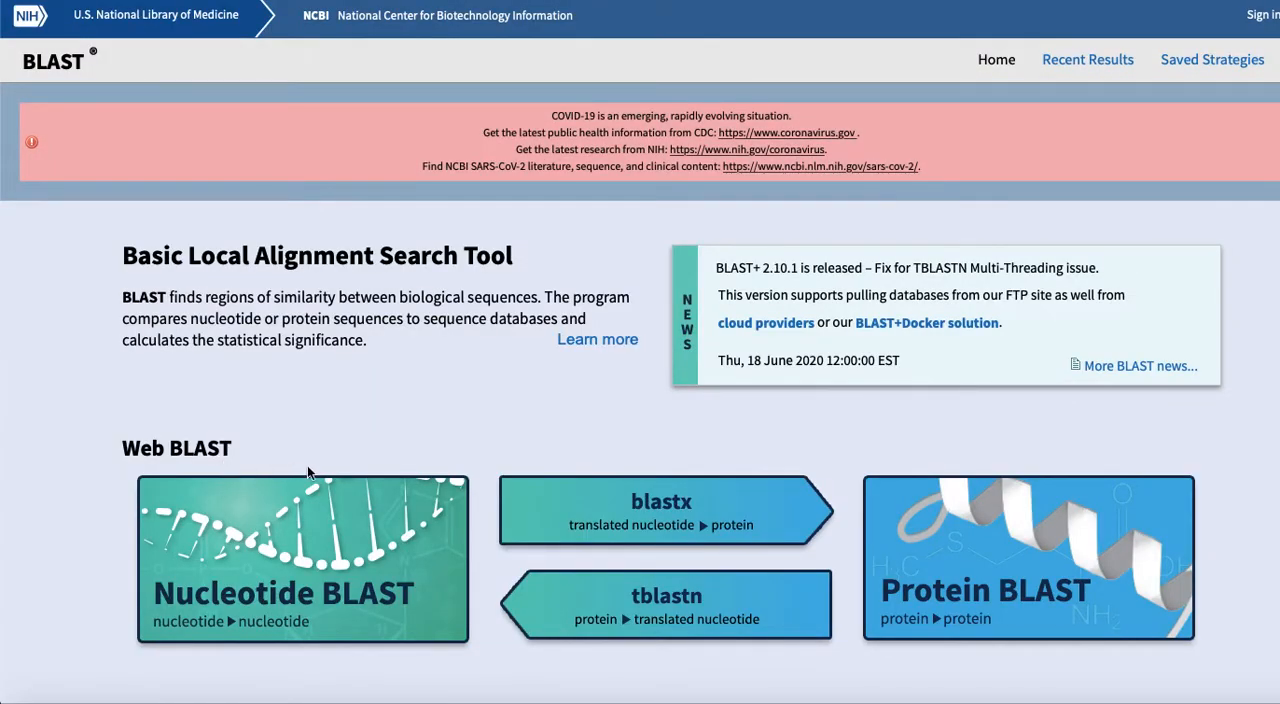
scroll(343, 491, "down", 3)
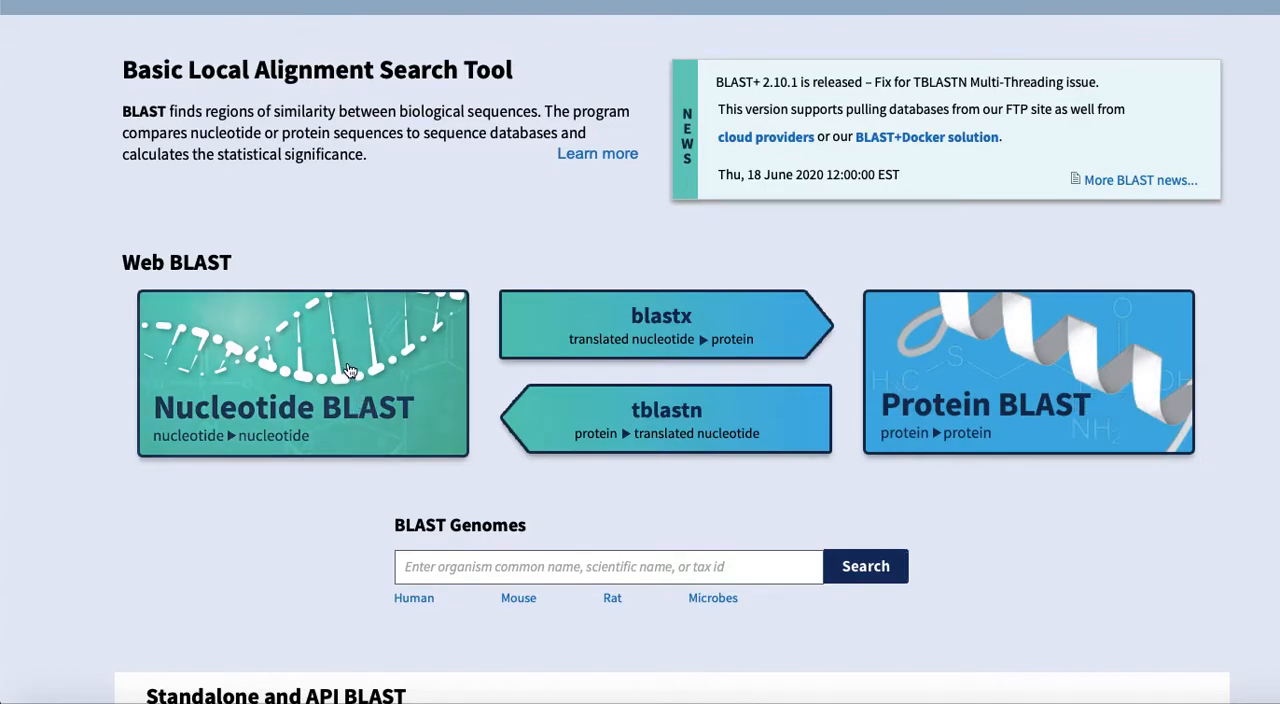
left_click(289, 385)
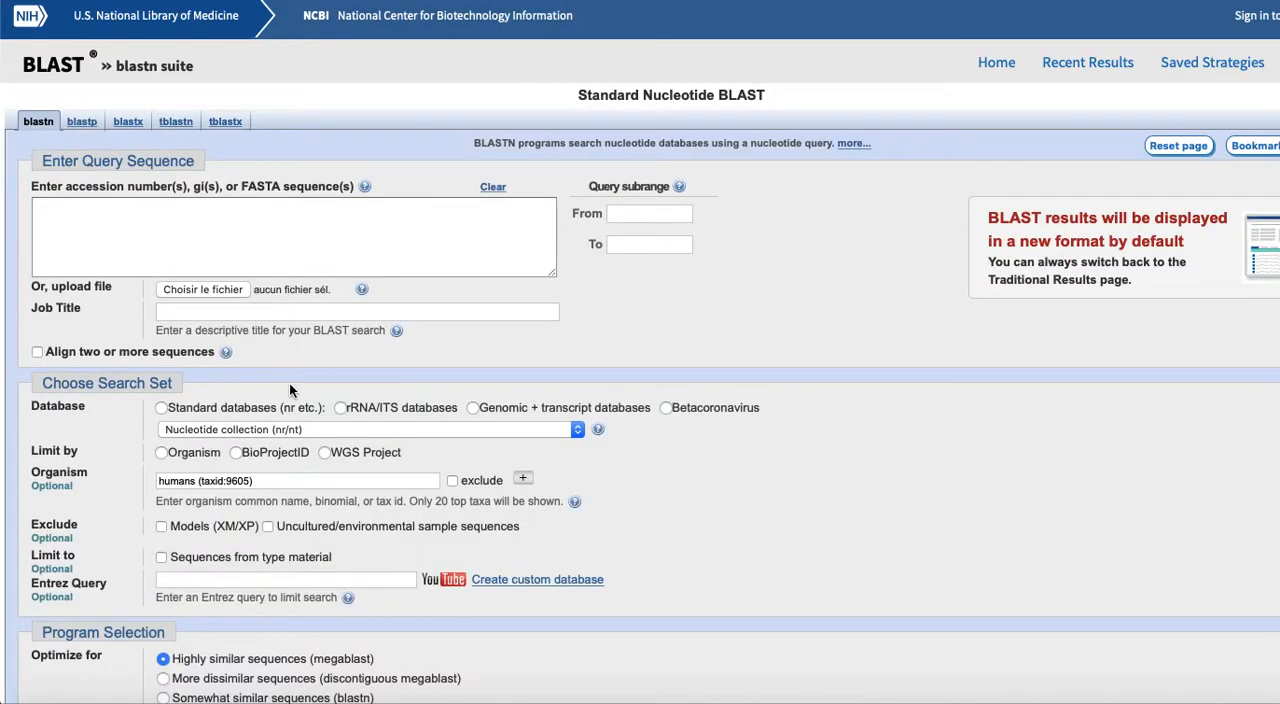
Paste the copied sequence as the query and run the megablast search limited to humans (taxid:9605)
left_click(135, 222)
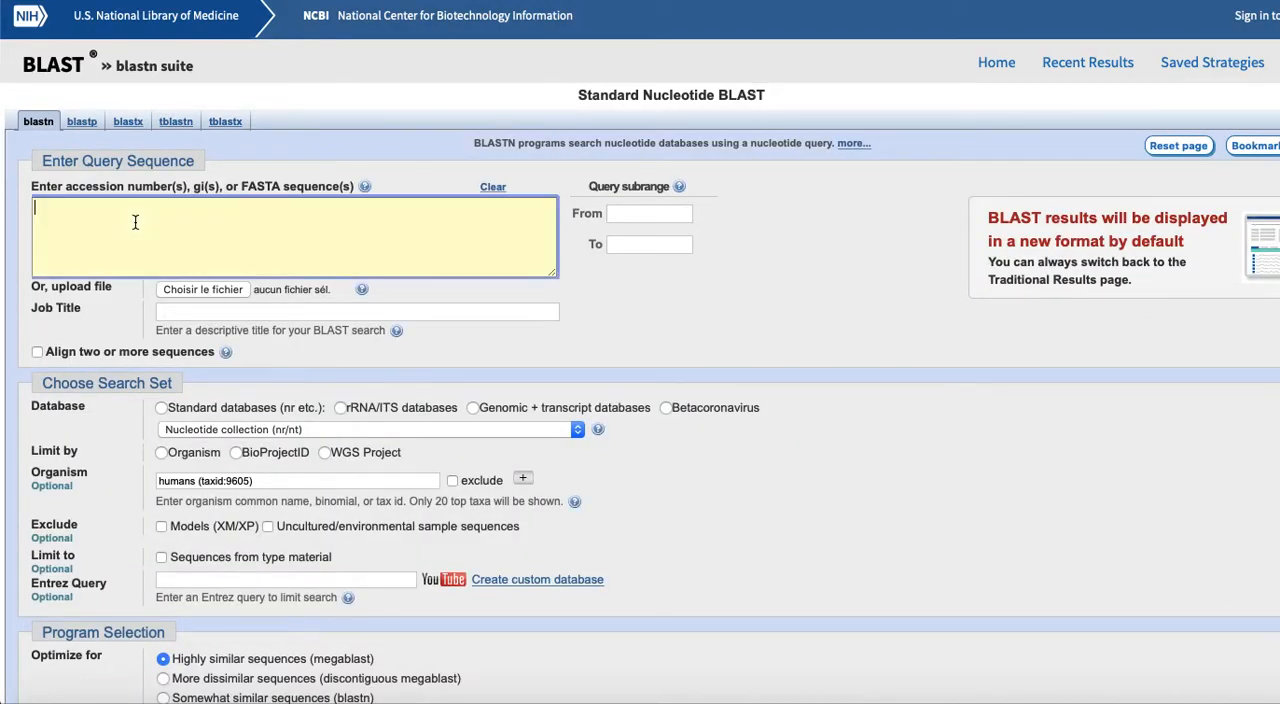
type("CCTTCGTTTTCTTGGTGAATTTTTGGGATGTAGTGAAGAGGCGG")
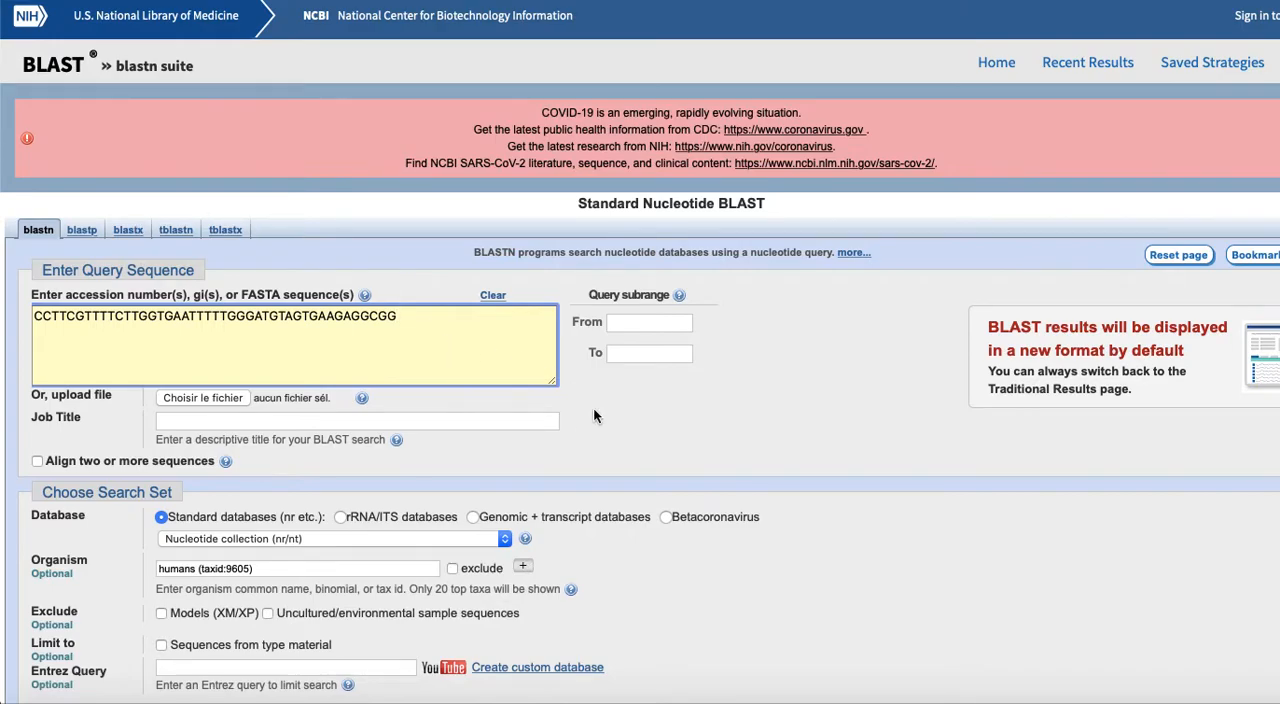
scroll(593, 407, "down", 2)
scroll(593, 416, "down", 4)
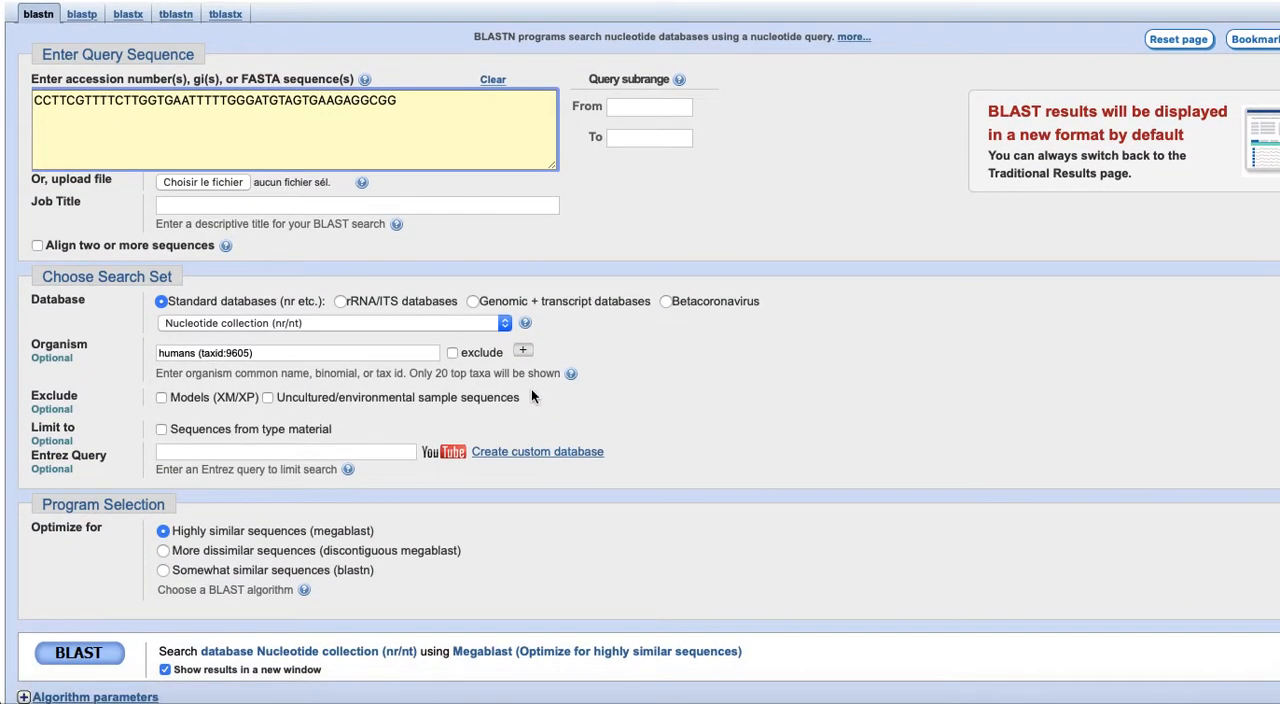
left_click(254, 357)
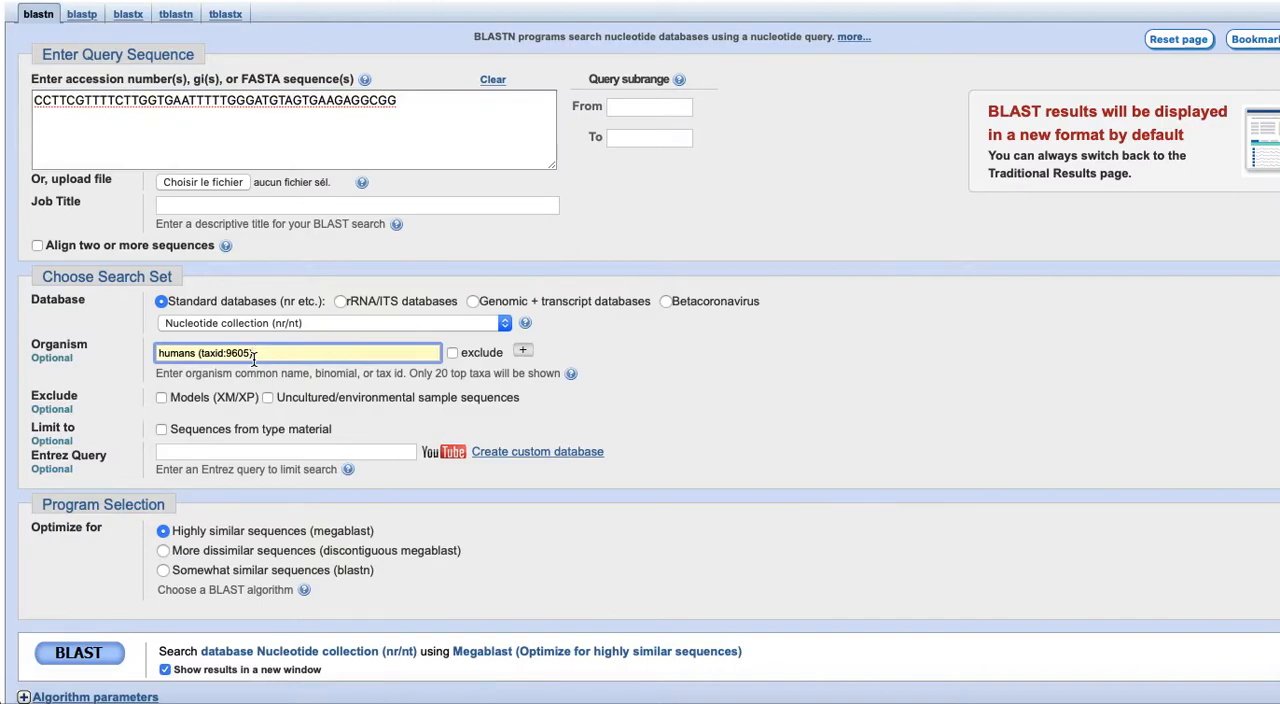
scroll(433, 515, "down", 5)
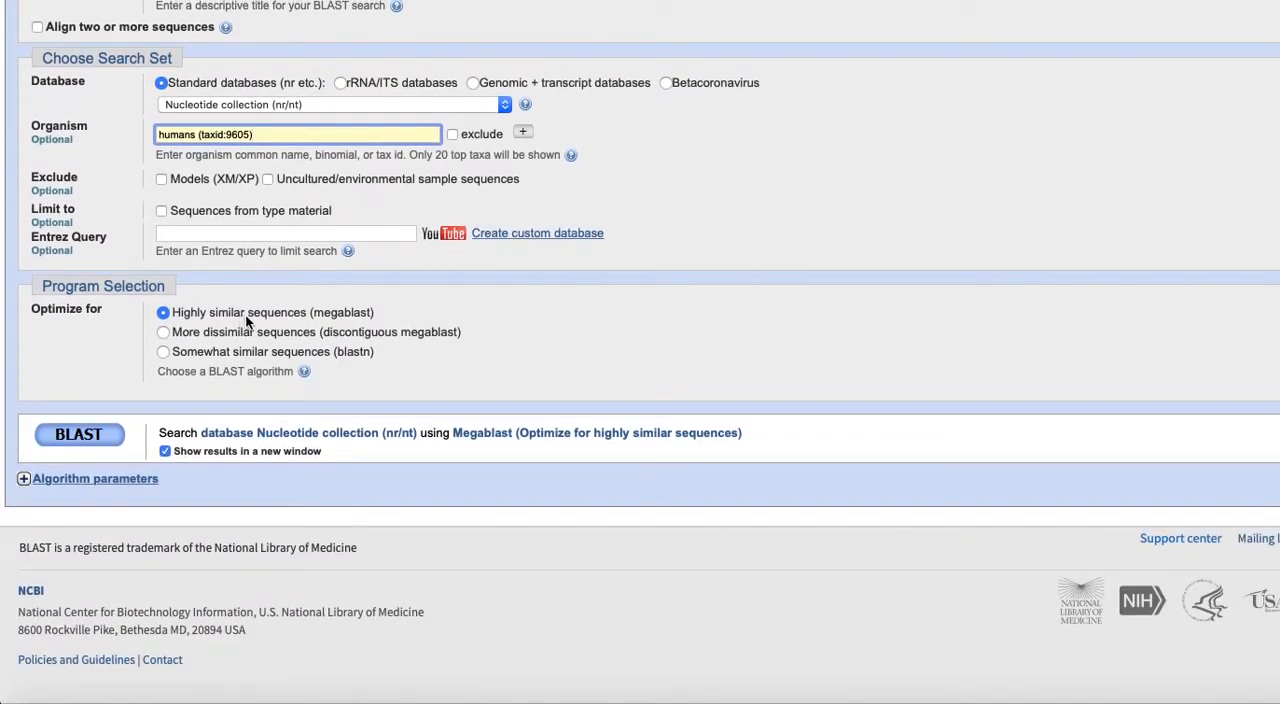
left_click(78, 436)
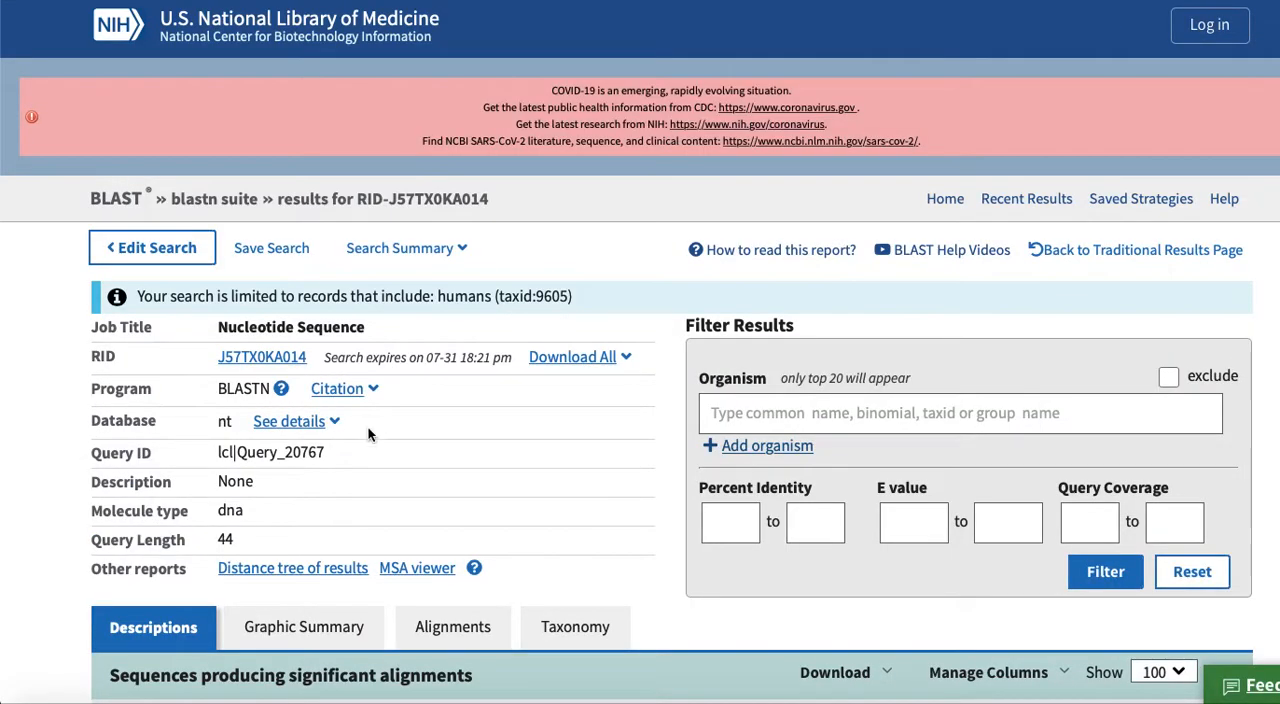
Review the sequences producing significant alignments and open the alignment for the TAS2R38 RefSeqGene on chromosome 7
scroll(505, 531, "down", 3)
scroll(505, 538, "down", 5)
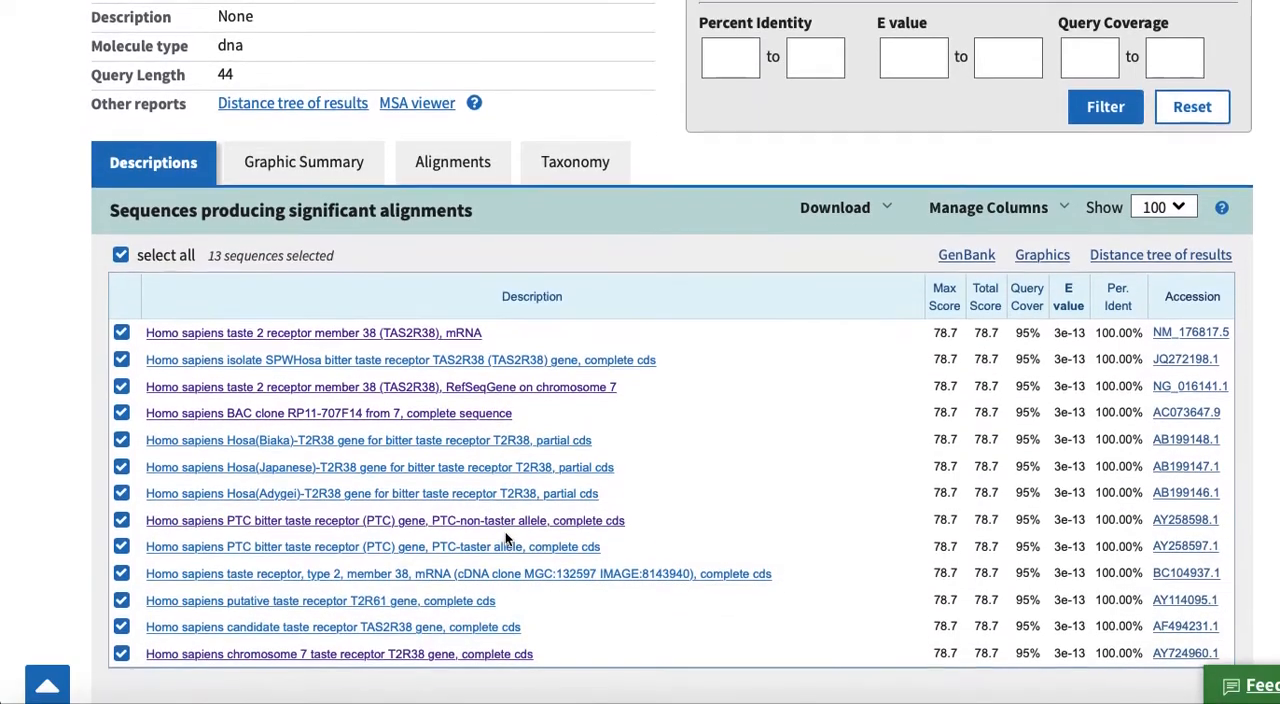
scroll(508, 540, "down", 1)
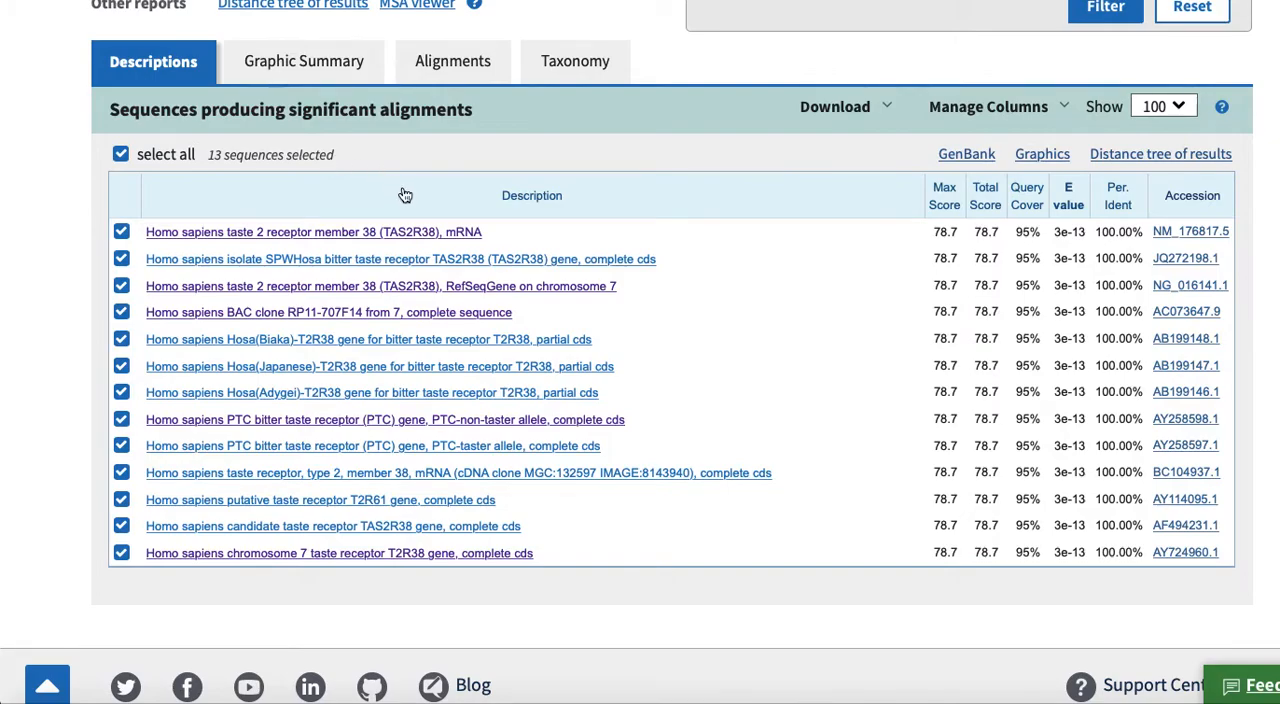
left_click(553, 288)
Open the associated gene details from the TAS2R38 mRNA alignment, NM_176817.5
scroll(553, 292, "up", 3)
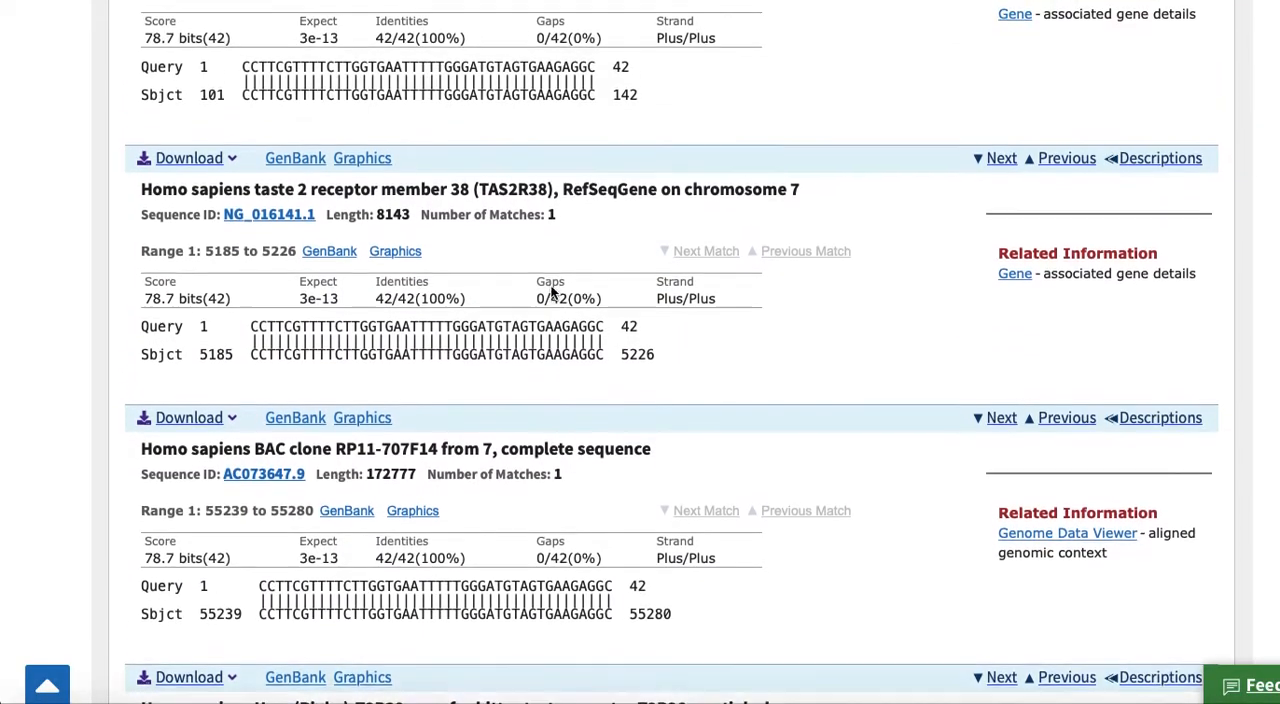
scroll(550, 292, "up", 7)
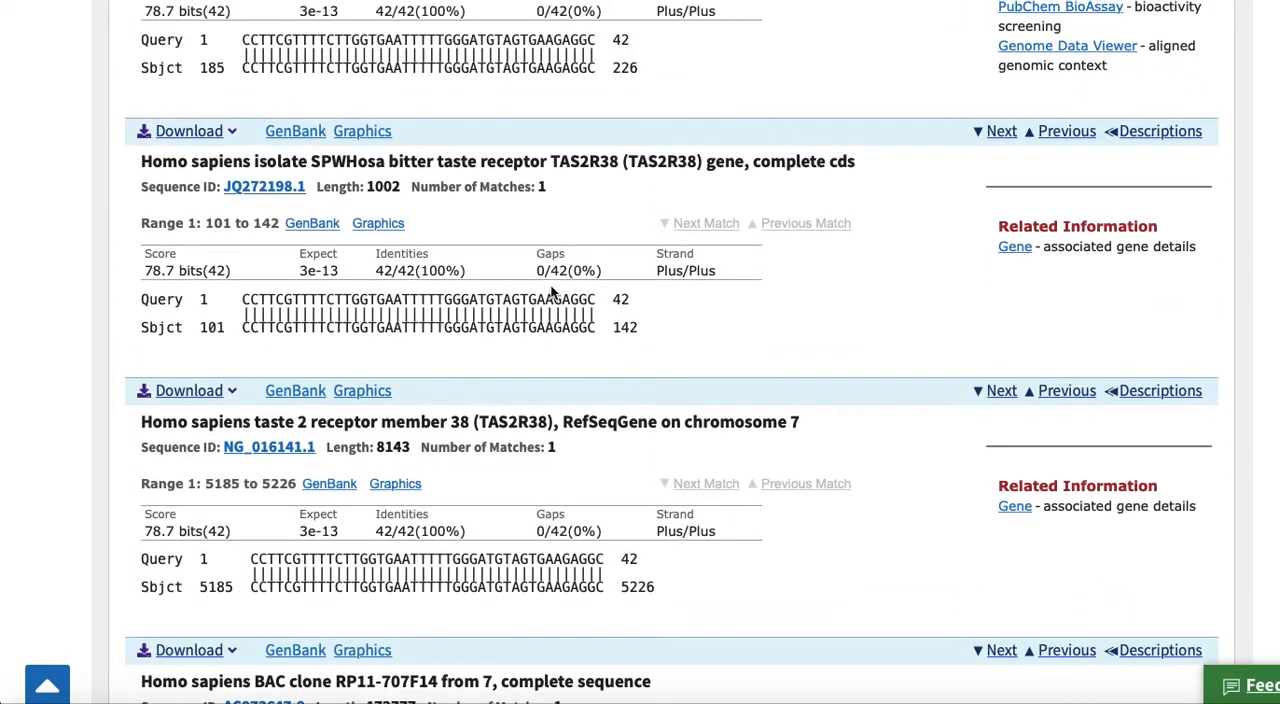
scroll(551, 292, "down", 5)
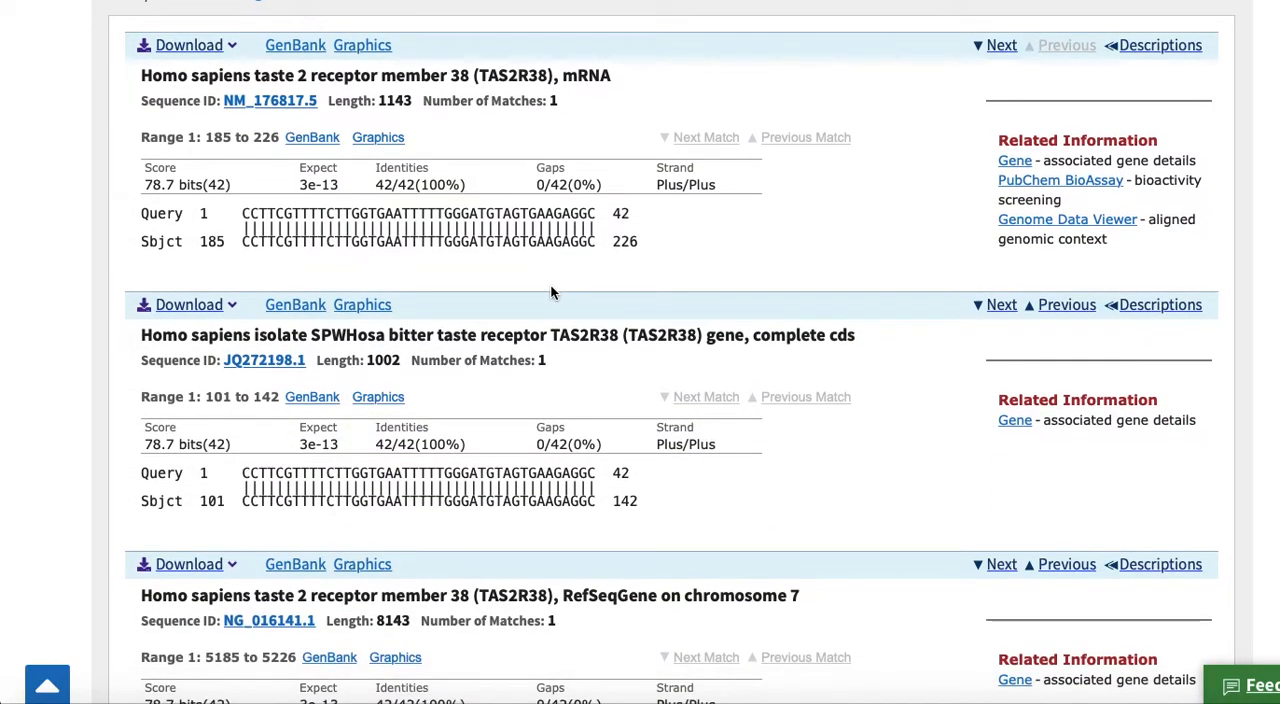
left_click(1022, 162)
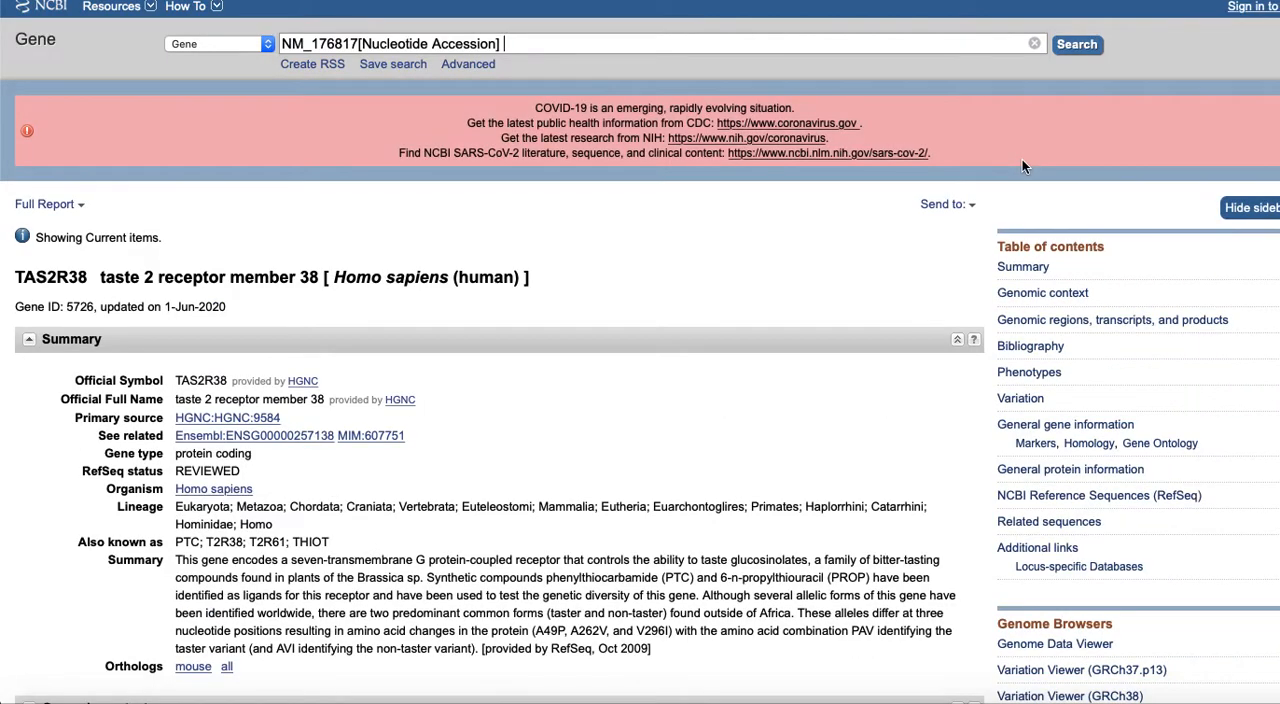
Examine the TAS2R38 gene record's summary, genomic context on its chromosome, and genomic regions, transcripts and products
scroll(798, 429, "down", 3)
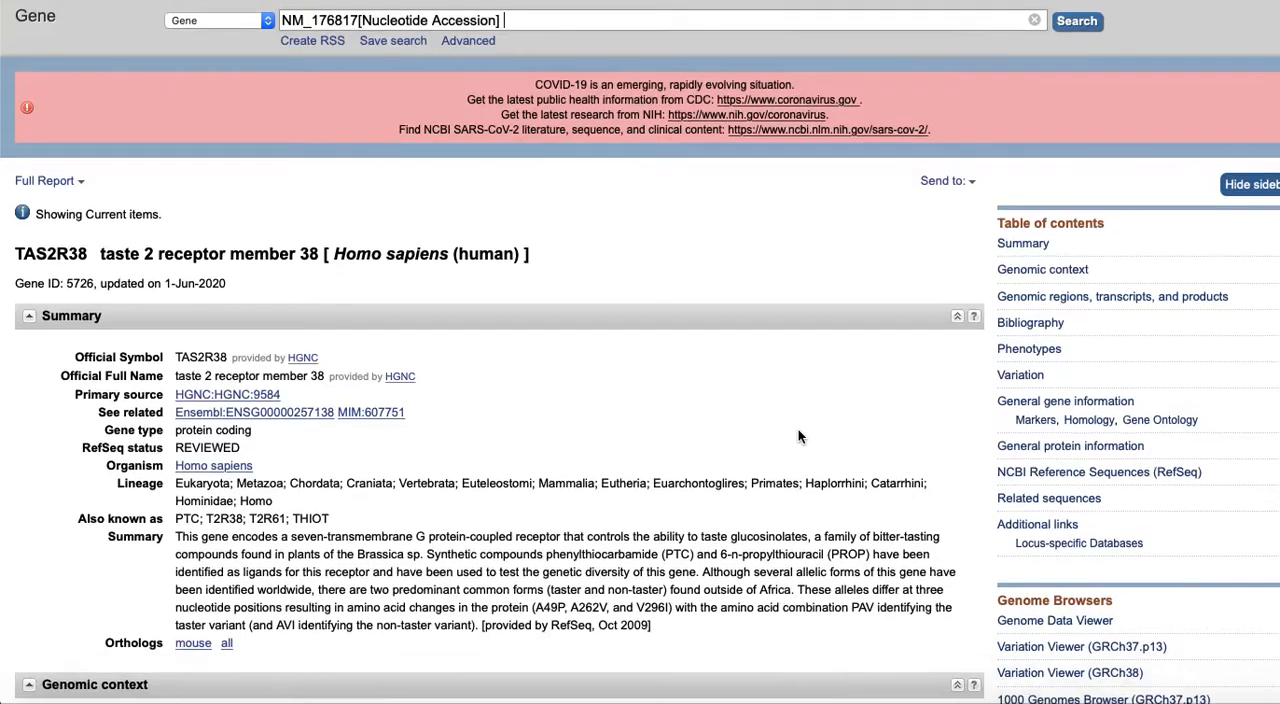
scroll(798, 436, "down", 5)
scroll(798, 429, "down", 3)
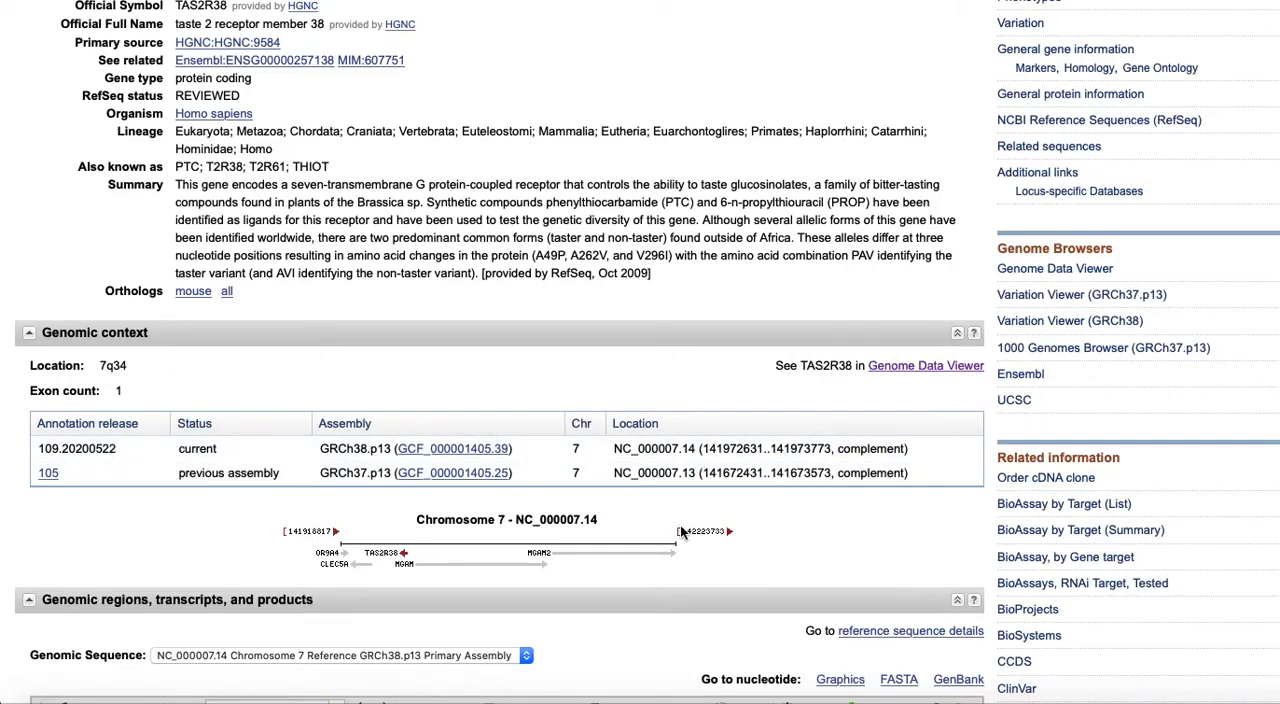
scroll(840, 515, "down", 5)
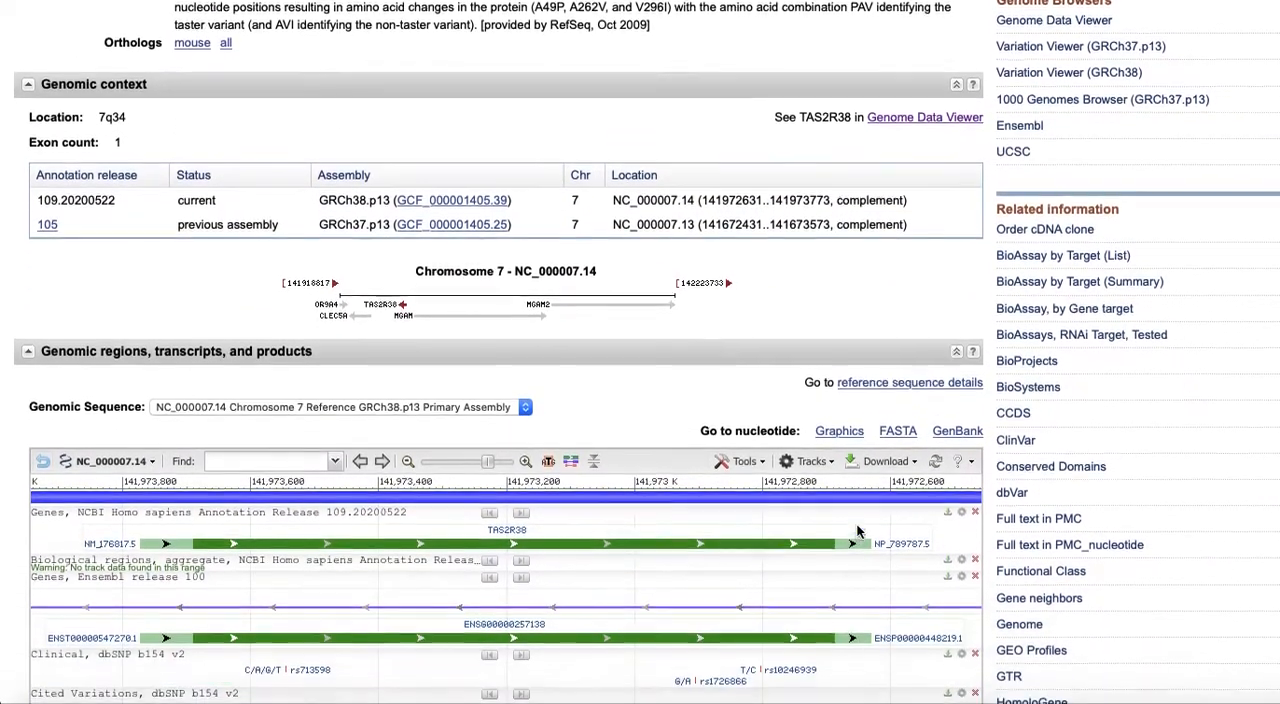
scroll(857, 530, "down", 3)
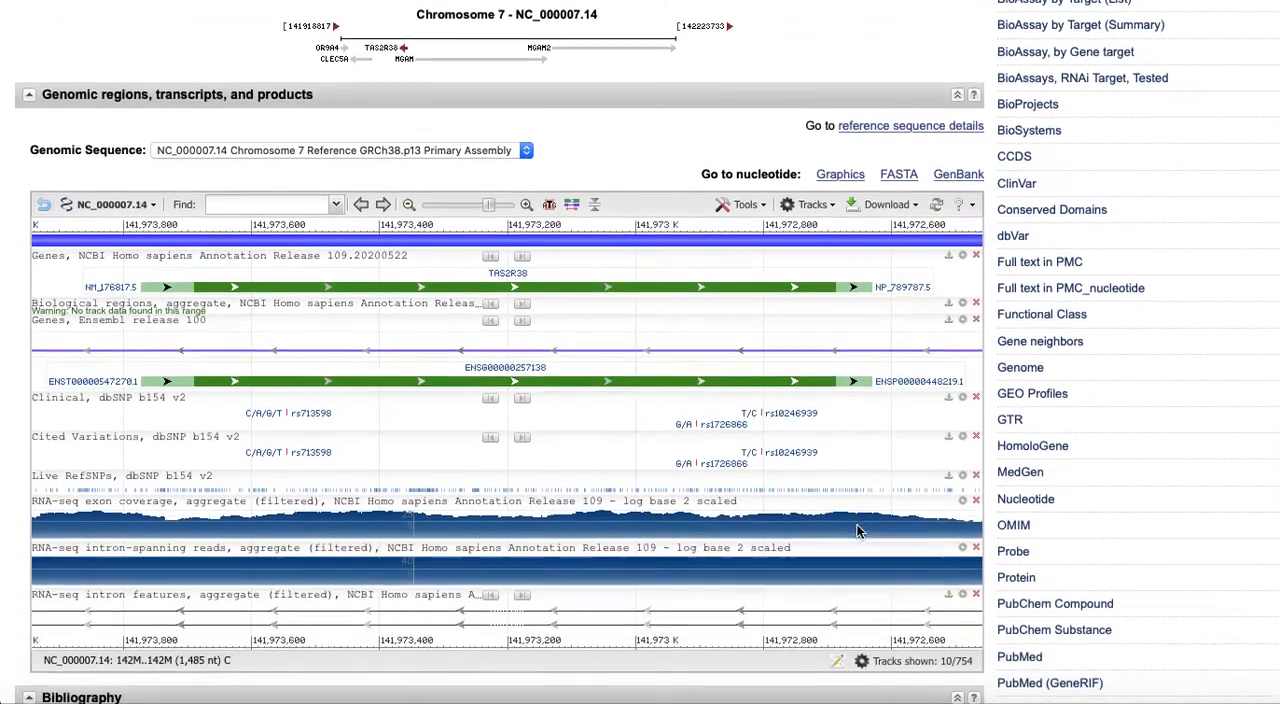
scroll(857, 530, "down", 1)
scroll(857, 530, "up", 1)
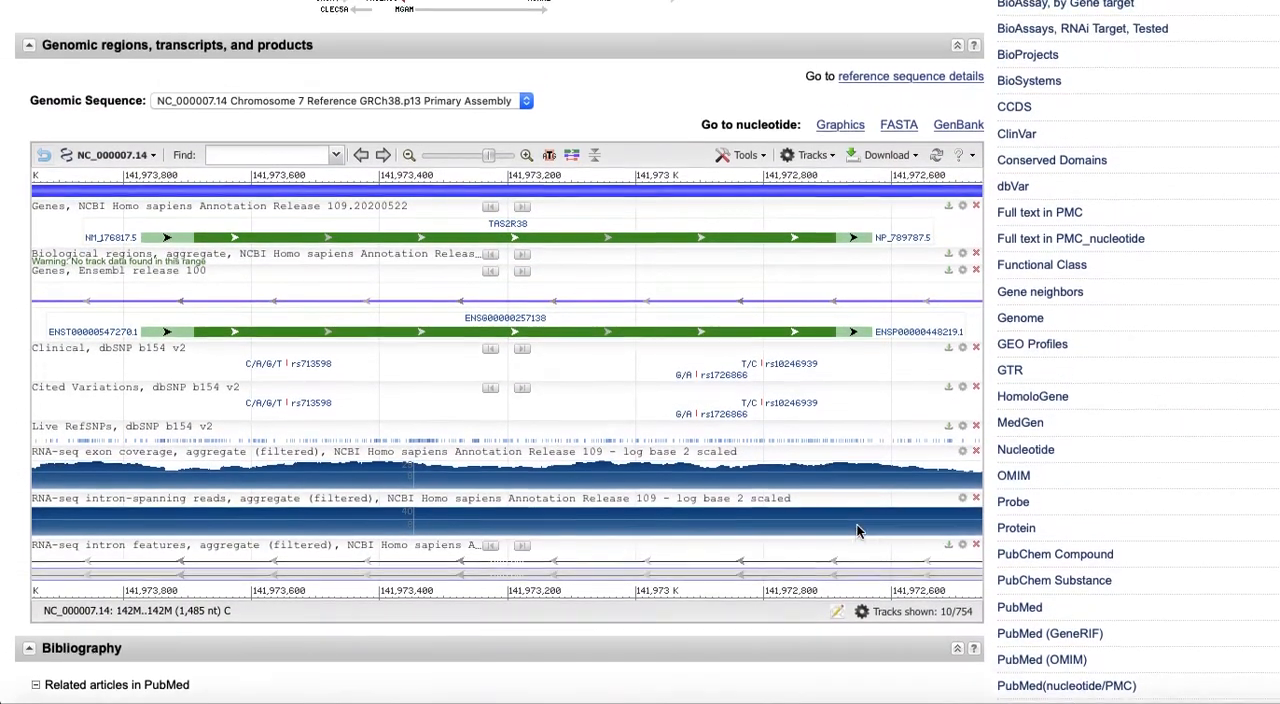
scroll(857, 530, "up", 5)
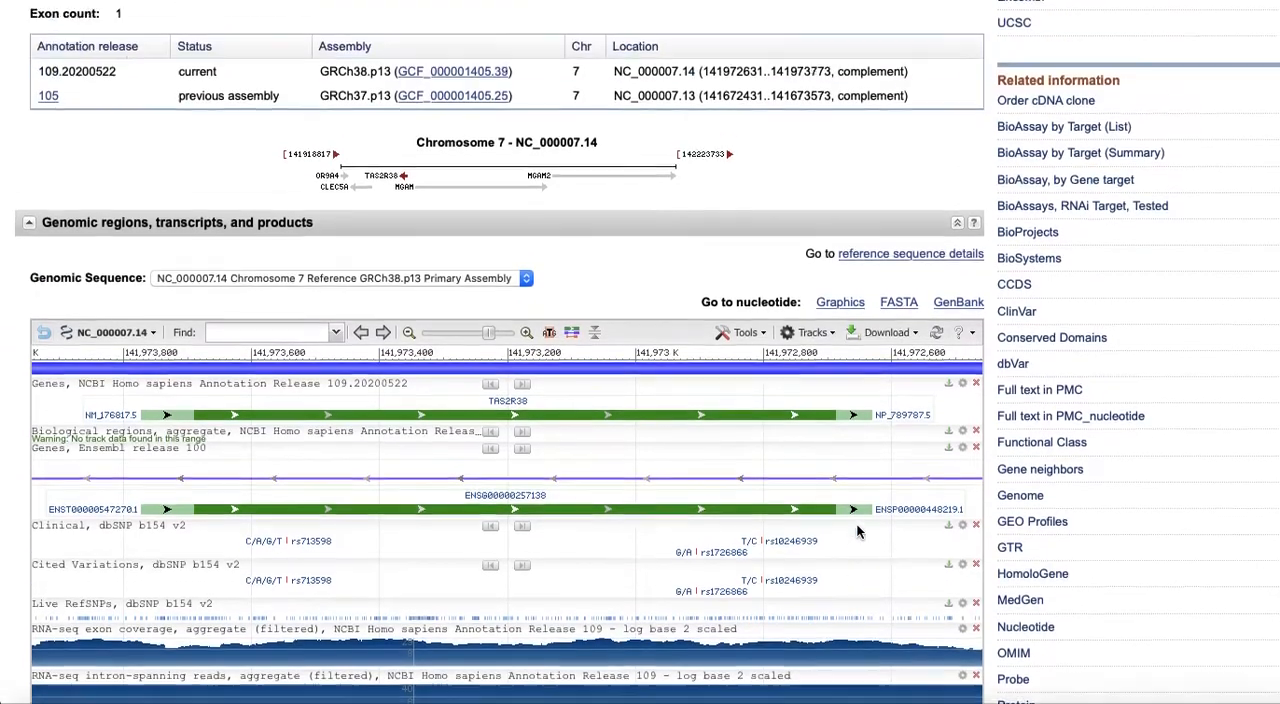
scroll(857, 530, "up", 1)
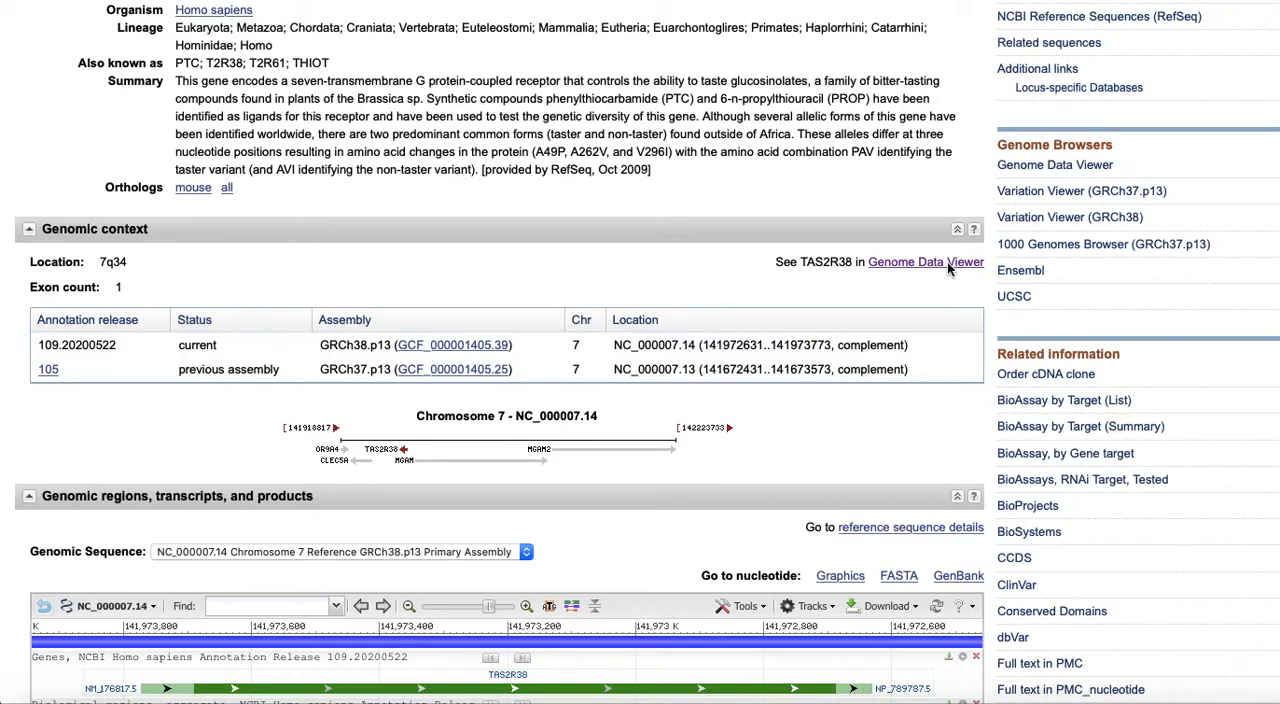
Open TAS2R38 in the Genome Data Viewer and bring up the details of its gene feature in the NCBI annotation track
left_click(947, 262)
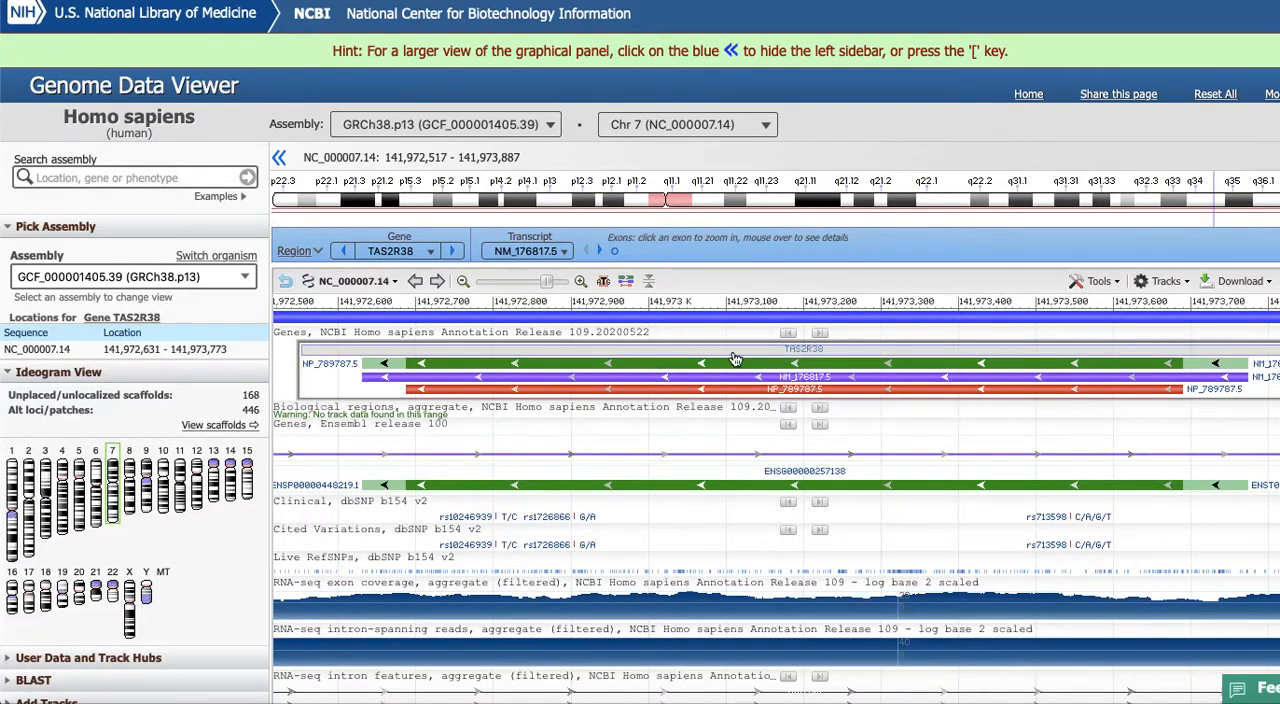
left_click(816, 357)
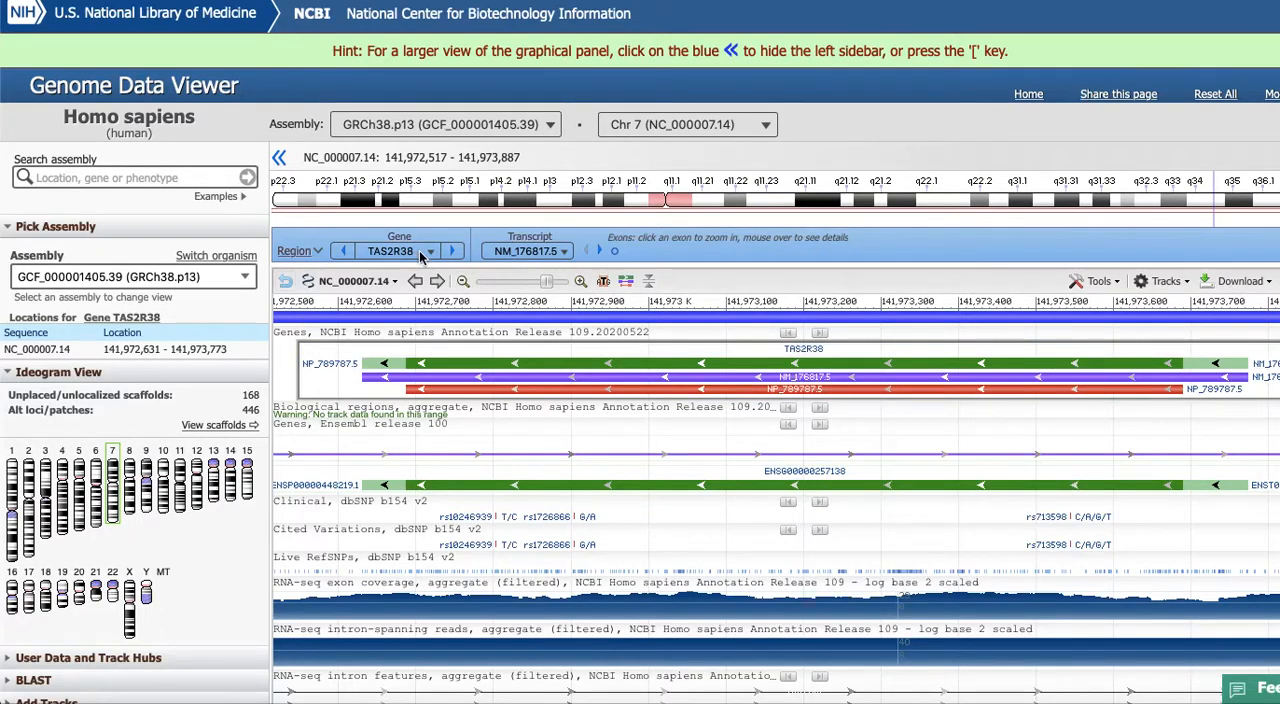
left_click(826, 355)
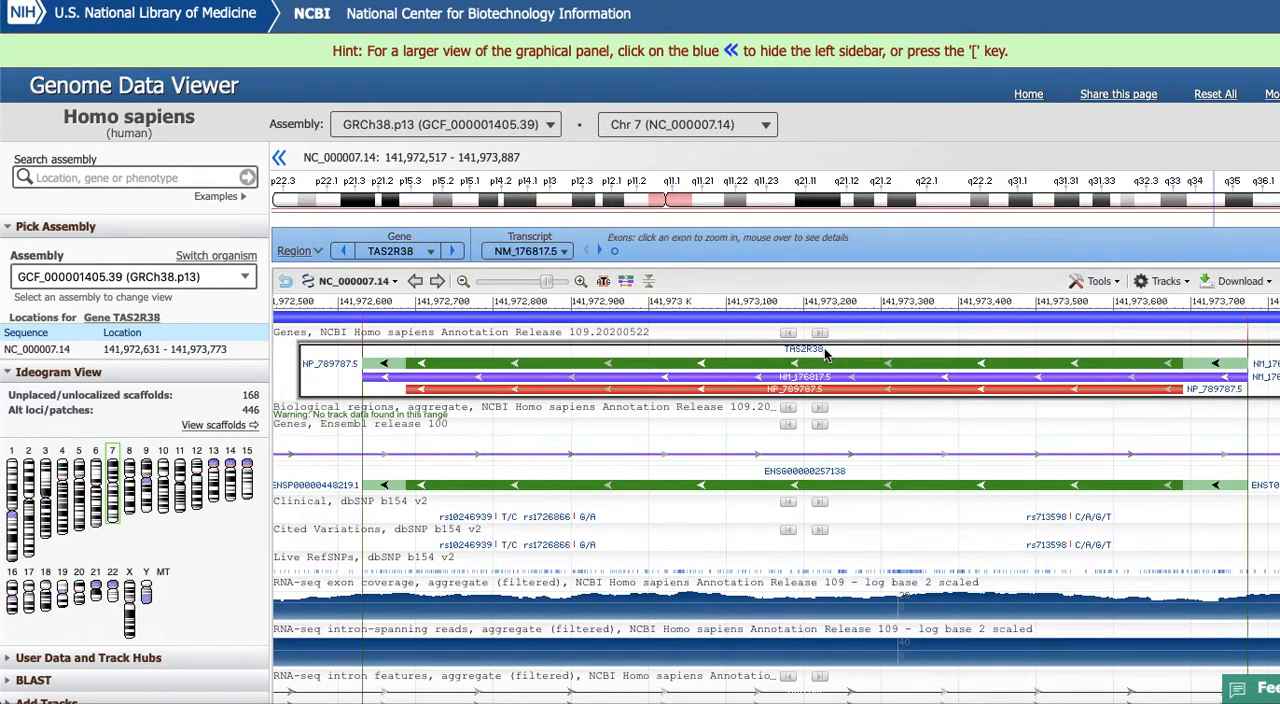
left_click(800, 356)
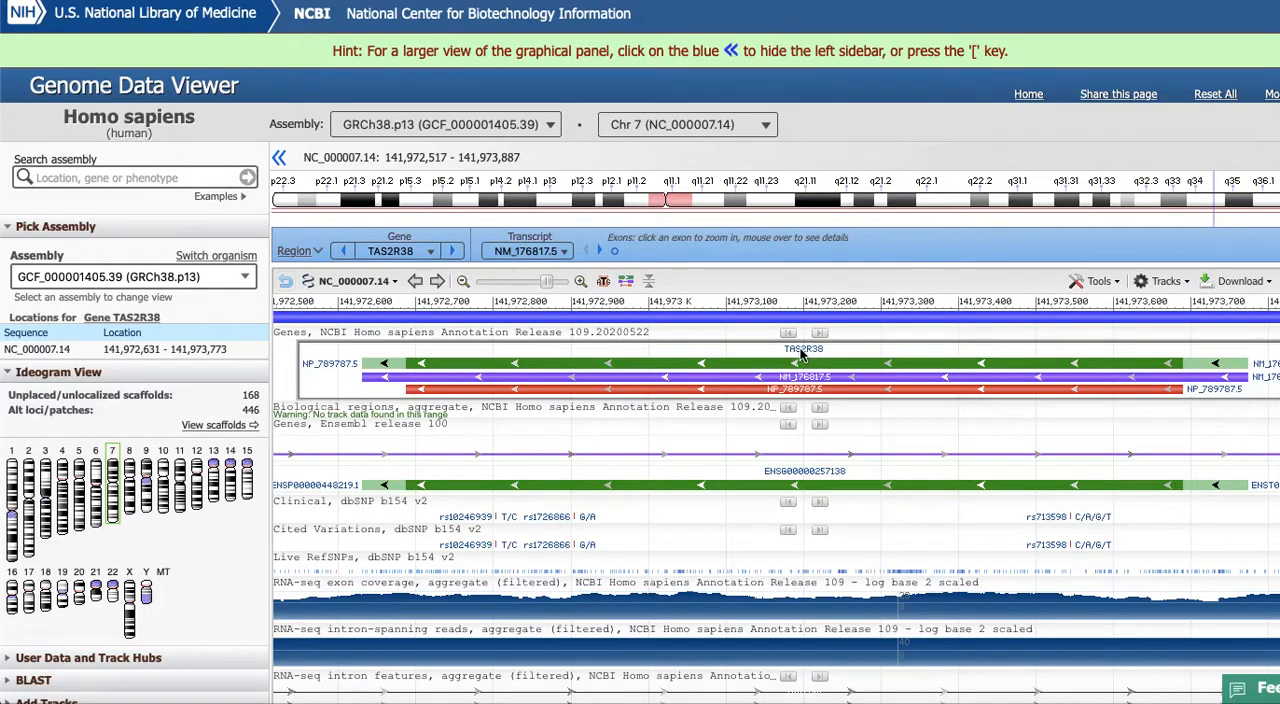
mouse_move(816, 361)
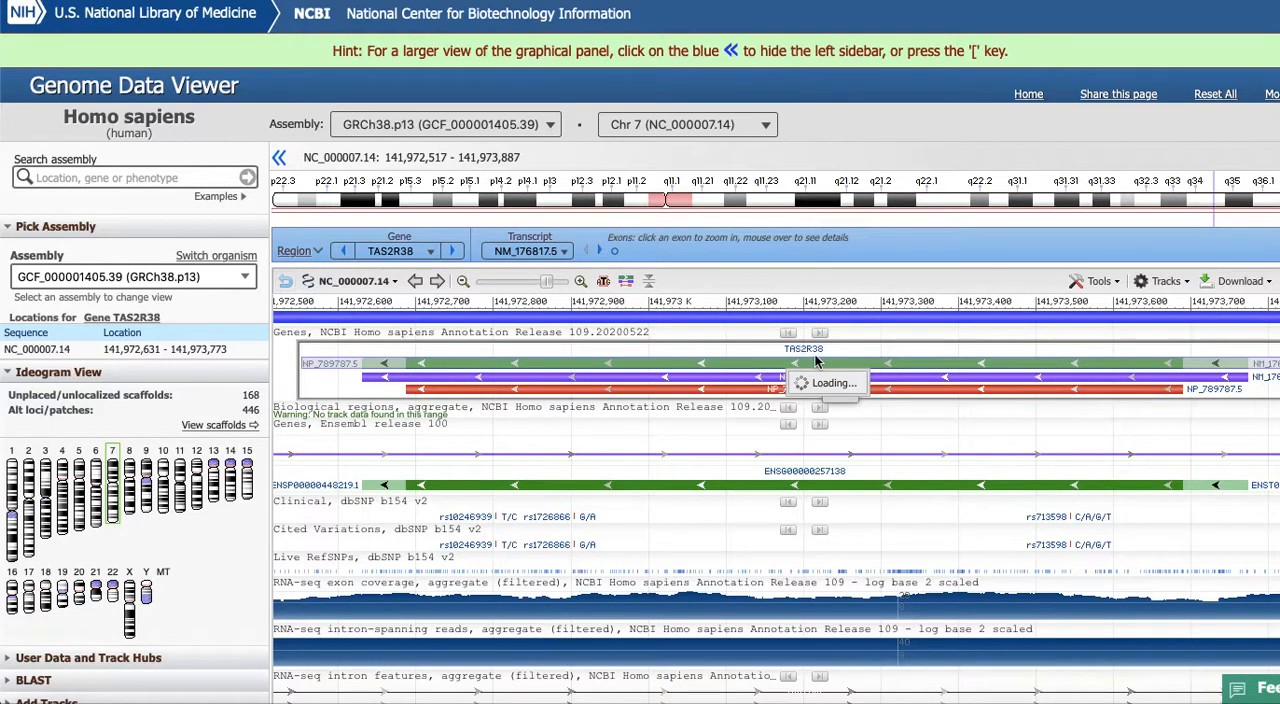